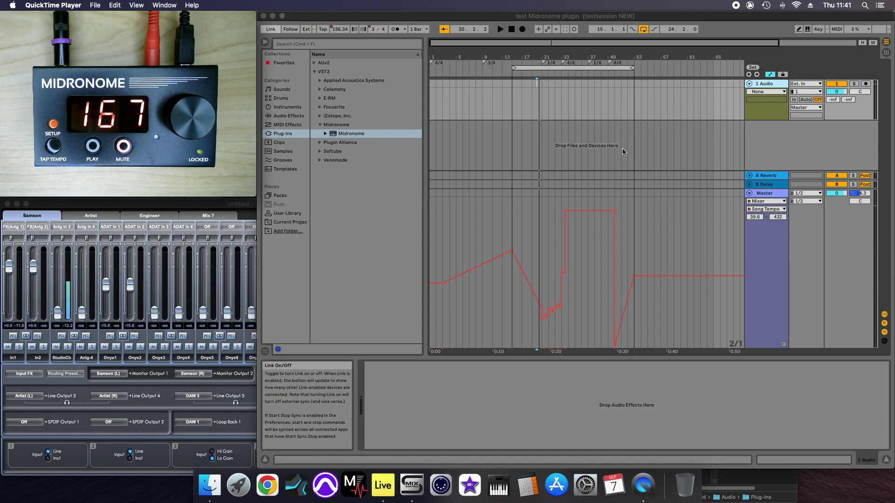
Step: Bring the Live set to the front and drag the Midronome VST3 plugin in as a new track
click(377, 247)
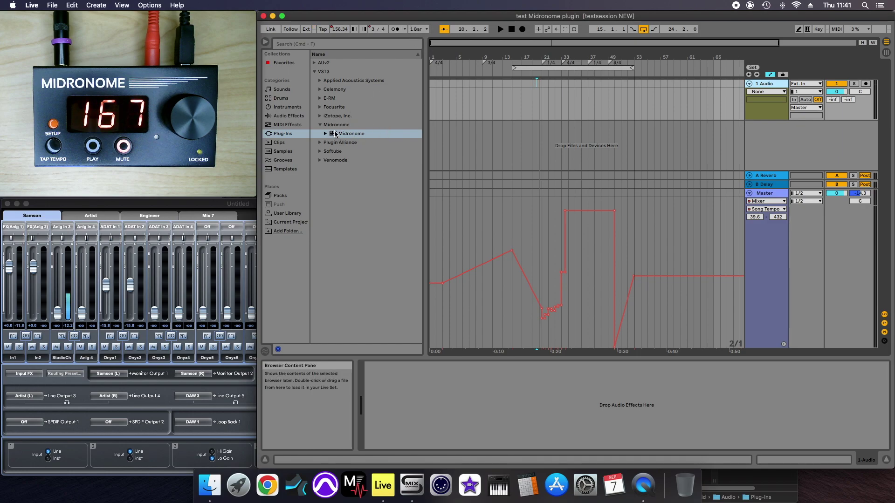
drag(334, 134, 776, 149)
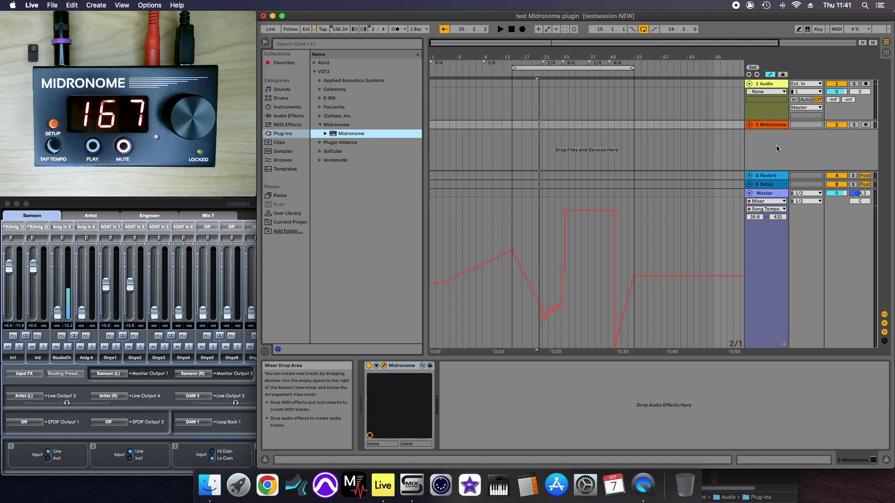
Step: Route the Midronome track's Audio To output to Ext. Out channel 3
click(749, 125)
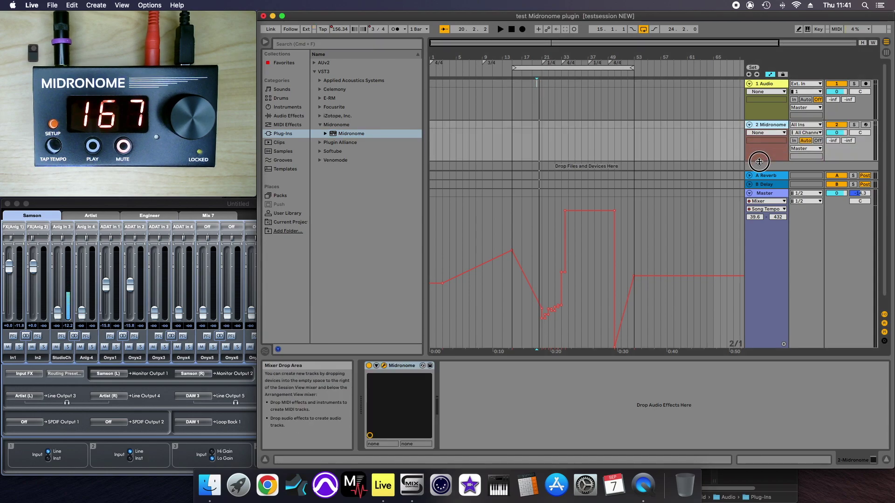
click(809, 167)
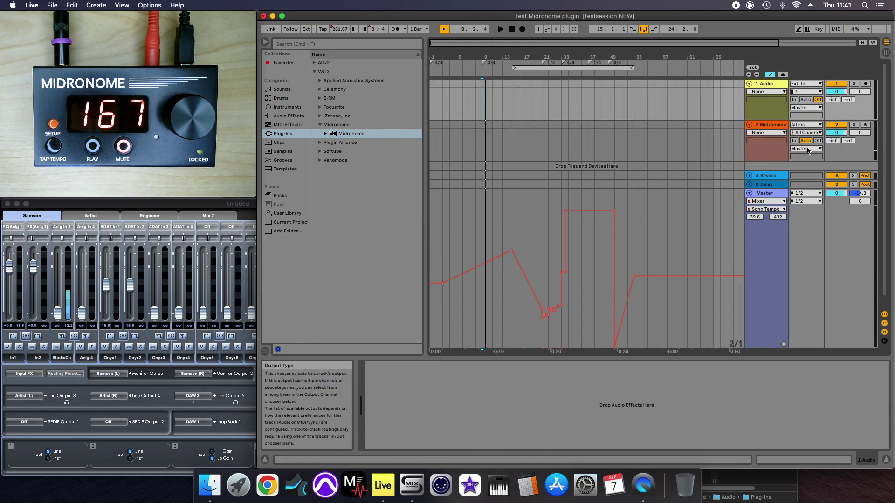
click(807, 148)
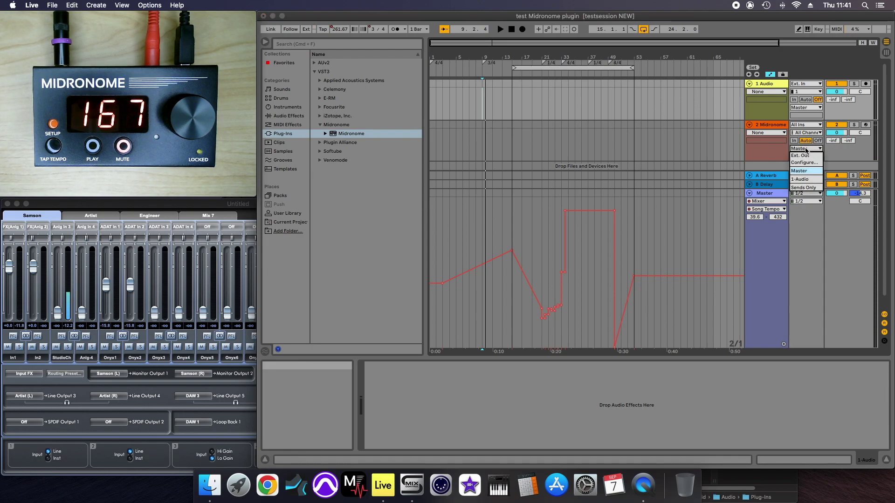
click(807, 158)
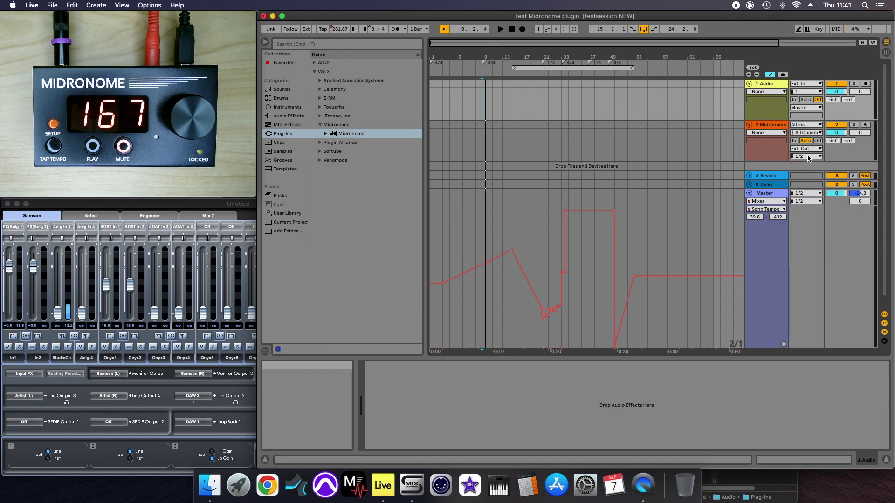
click(807, 156)
click(801, 184)
click(229, 207)
Step: Play the Live set and confirm the Midronome signal on the mixer's DAW 3 meter, then stop
drag(229, 207, 268, 199)
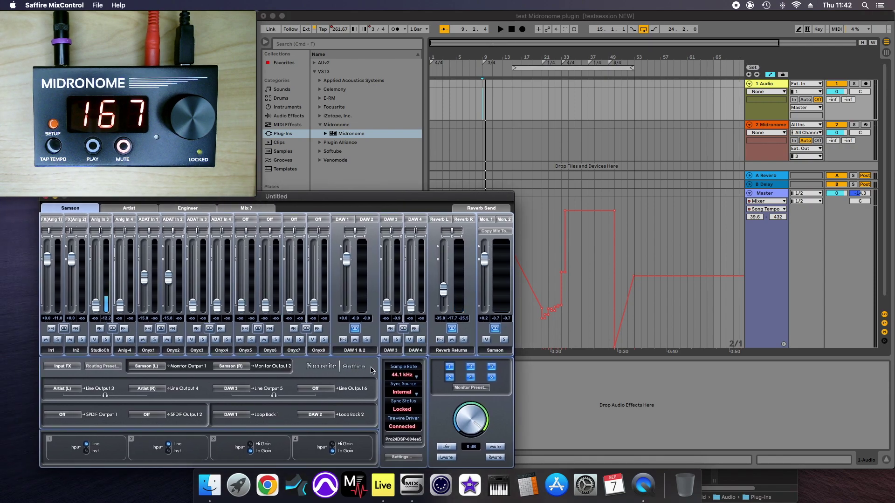
click(460, 150)
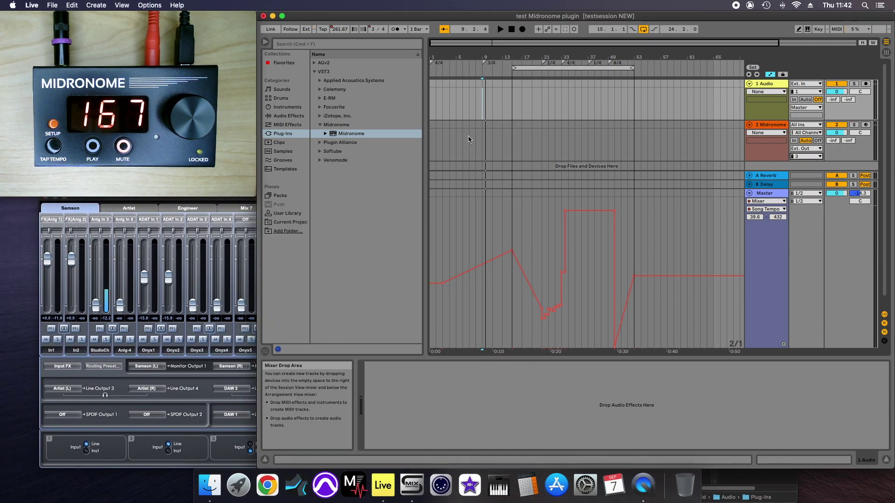
click(470, 135)
key(space)
click(244, 199)
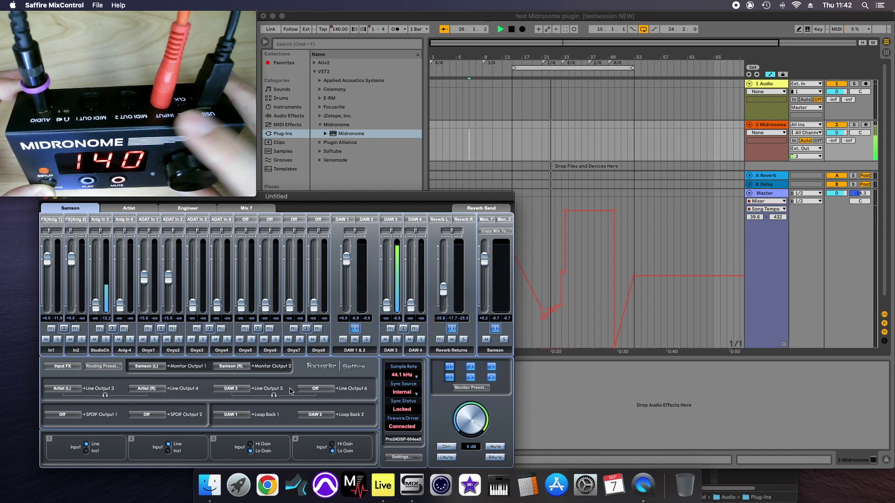
click(522, 140)
key(space)
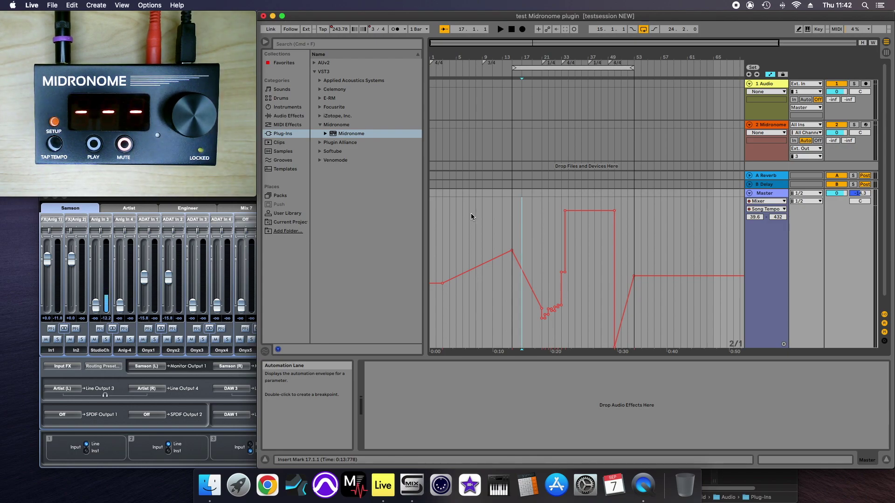
Step: Play from bar 17 so the tempo rises to 400 BPM, with the Midronome matching it
key(space)
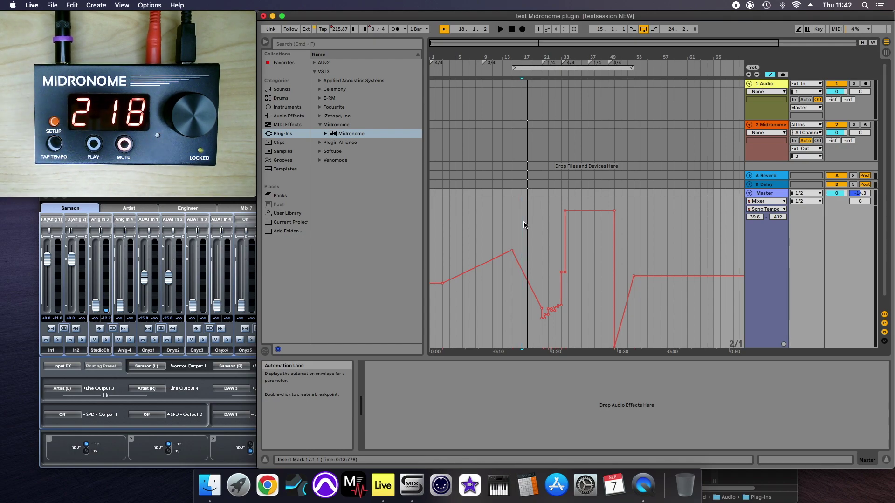
key(Tab)
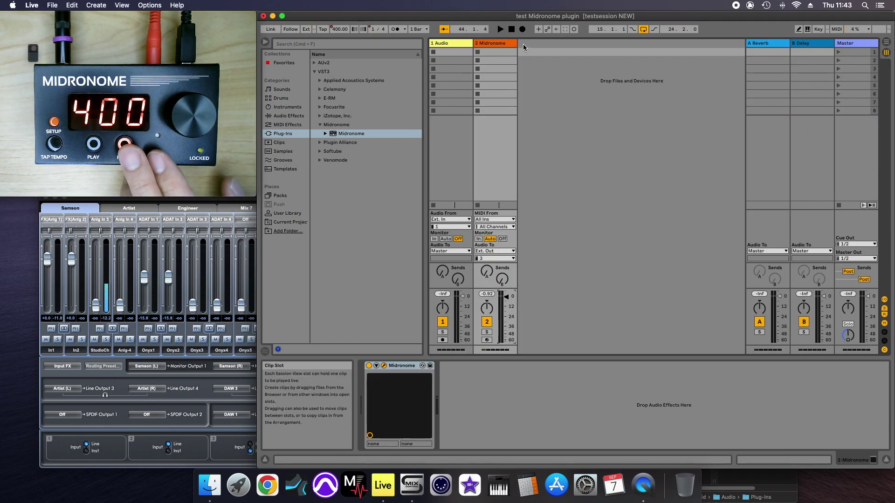
Step: Replay the tempo-automated arrangement from bar 4, jump back to bar 5, and stop at 283.24 BPM
click(887, 44)
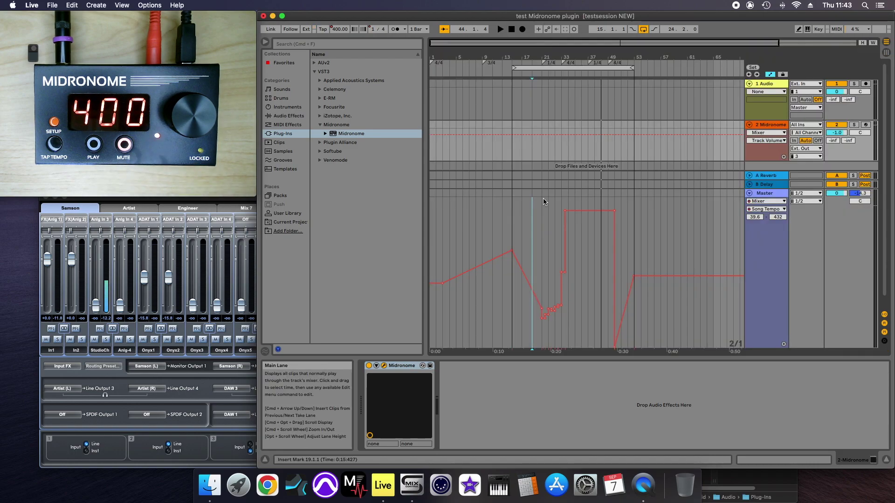
click(460, 224)
click(460, 225)
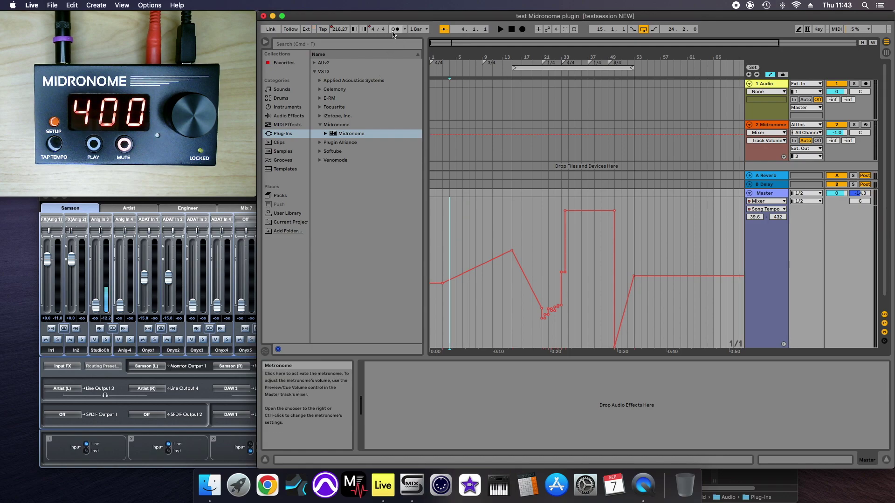
key(space)
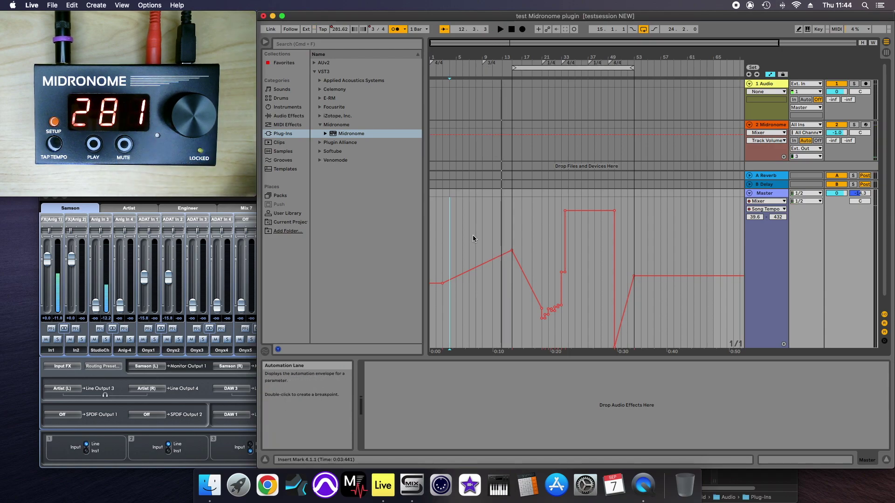
click(454, 213)
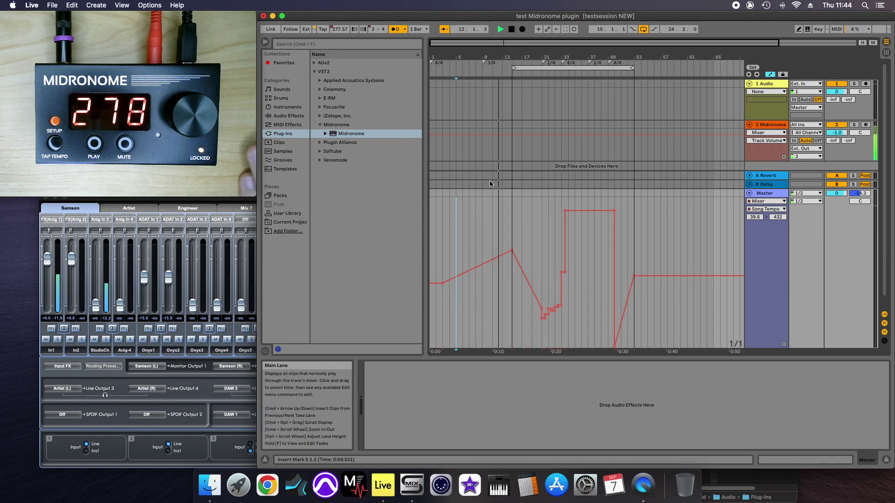
key(space)
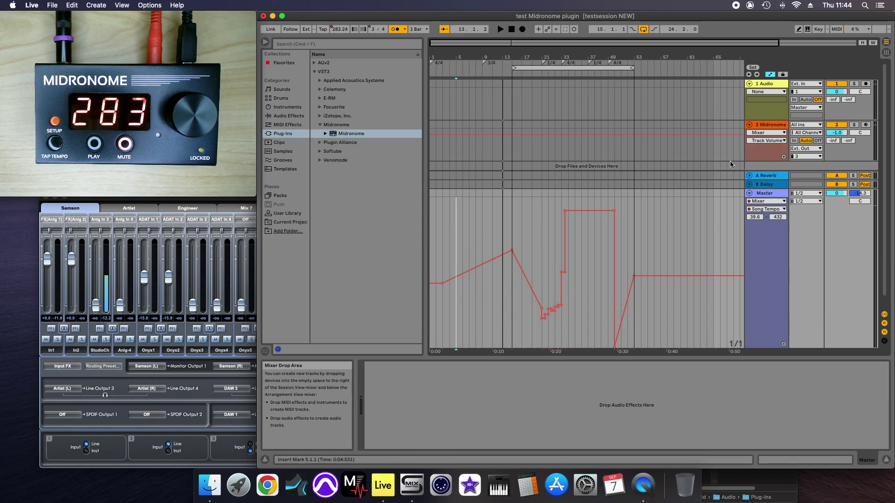
Step: Delete the empty 1 Audio track and insert a new MIDI track below Midronome
click(767, 83)
key(Delete)
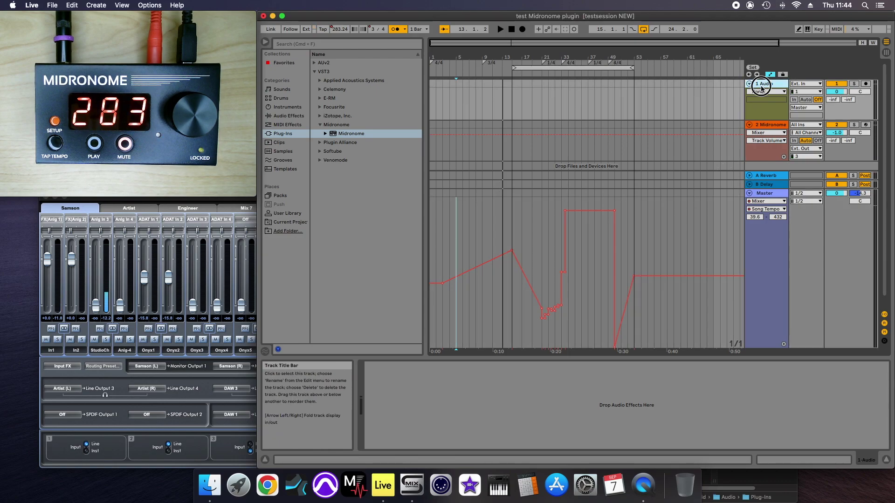
right_click(758, 135)
click(783, 144)
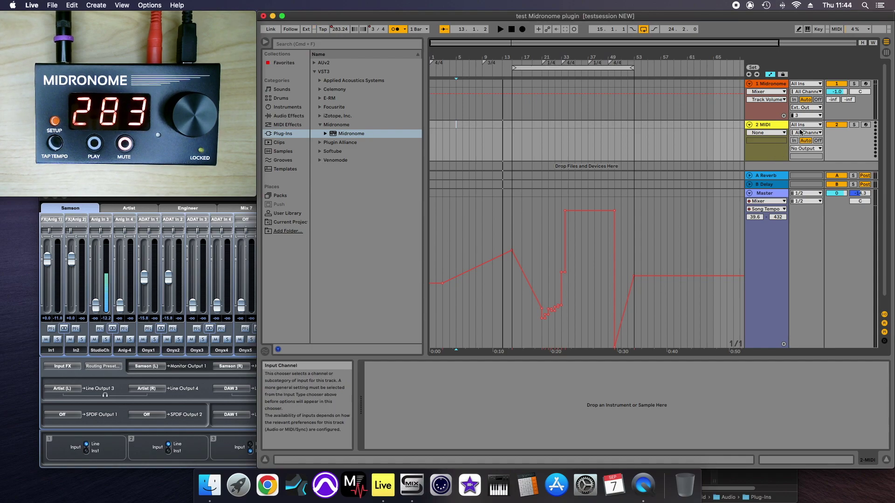
Step: Check the Midronome ports on the Link/Tempo/MIDI page of Preferences, then close Preferences
click(46, 6)
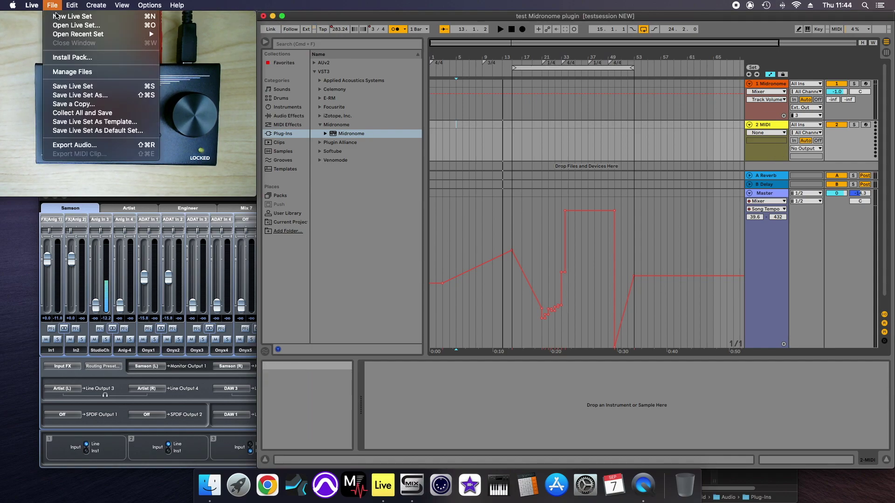
mouse_move(32, 6)
click(52, 31)
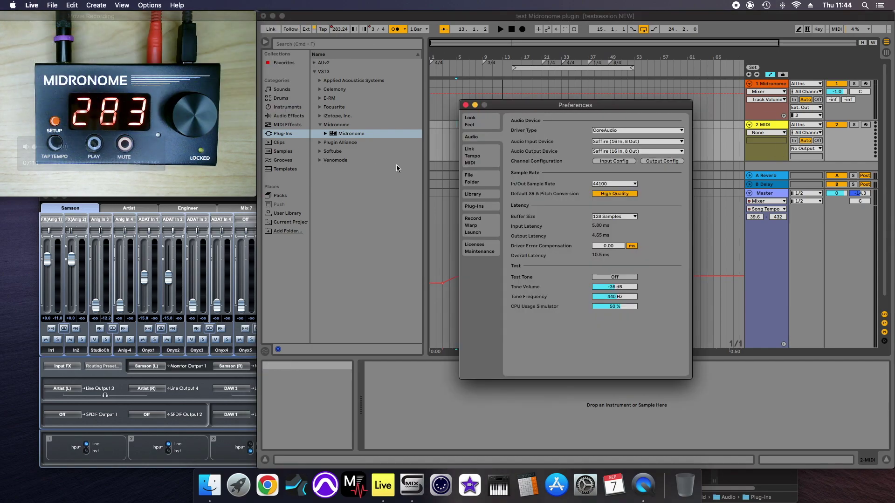
click(485, 164)
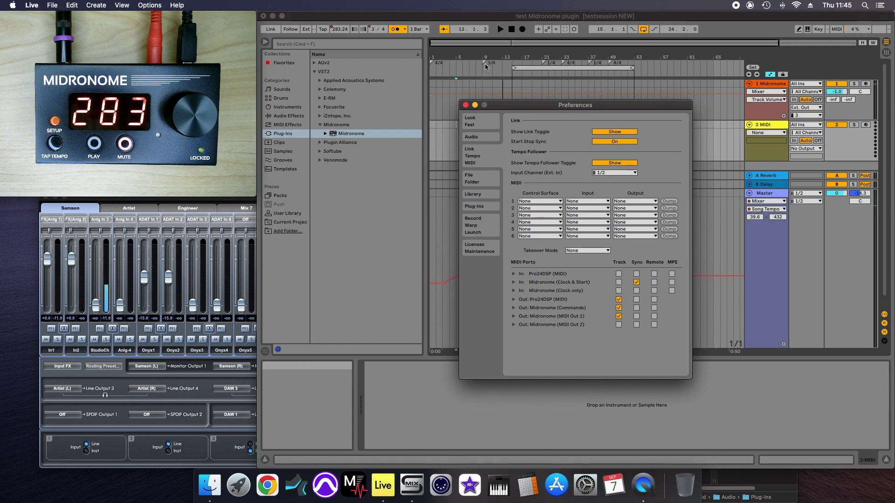
click(467, 106)
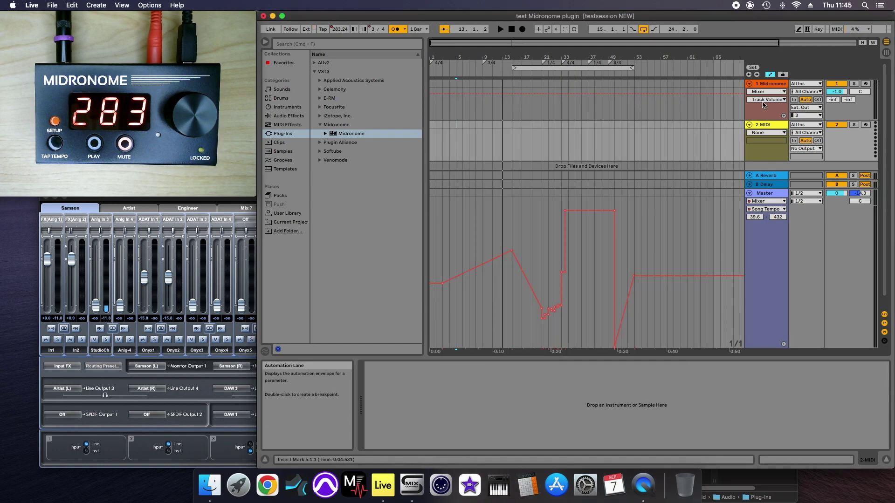
Step: Set the MIDI track's output to Midronome on Ch. 12 and its input to 1-Midronome
click(810, 149)
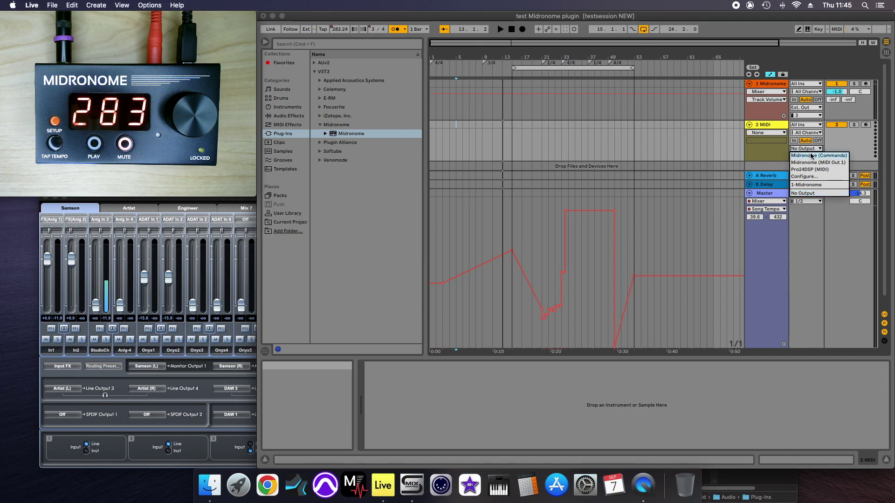
click(831, 157)
click(806, 156)
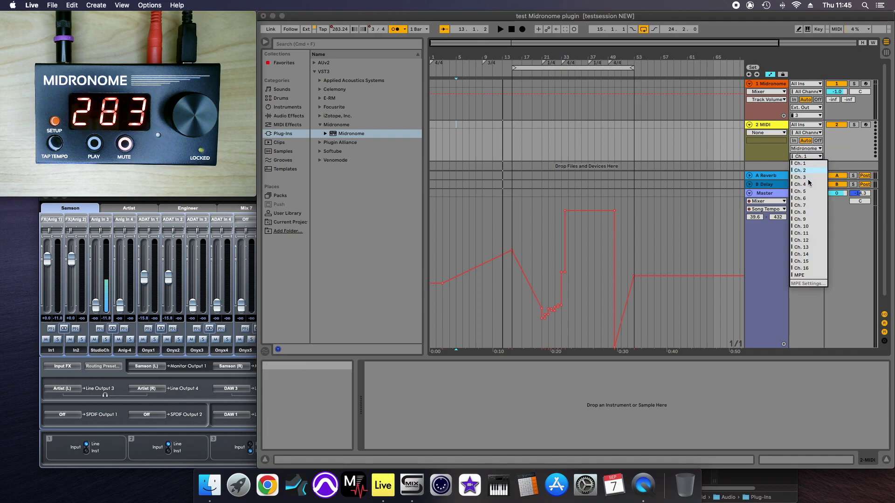
click(815, 241)
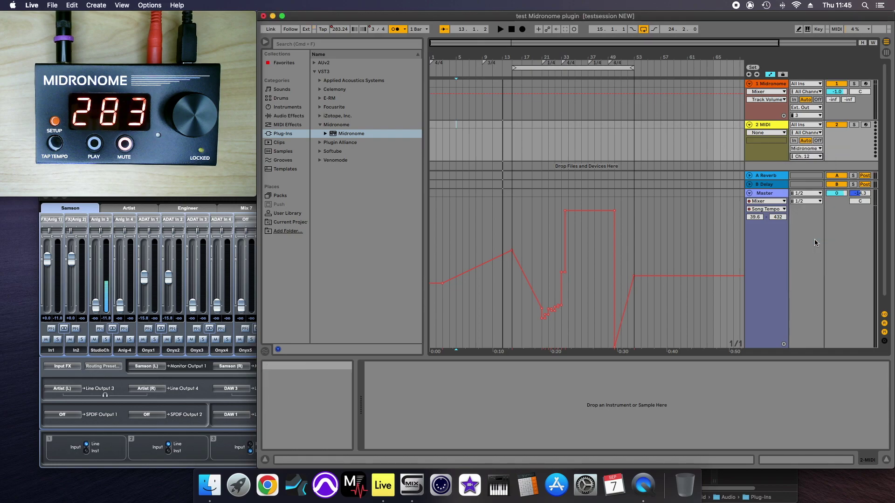
click(816, 126)
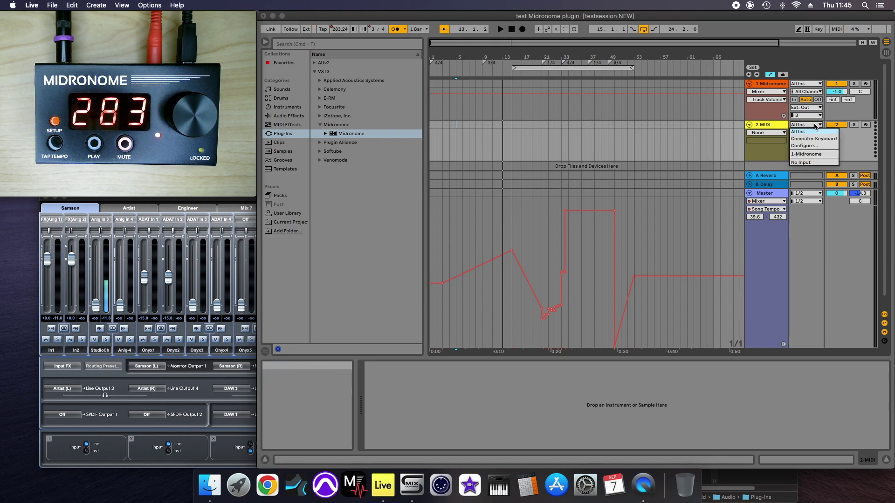
click(812, 155)
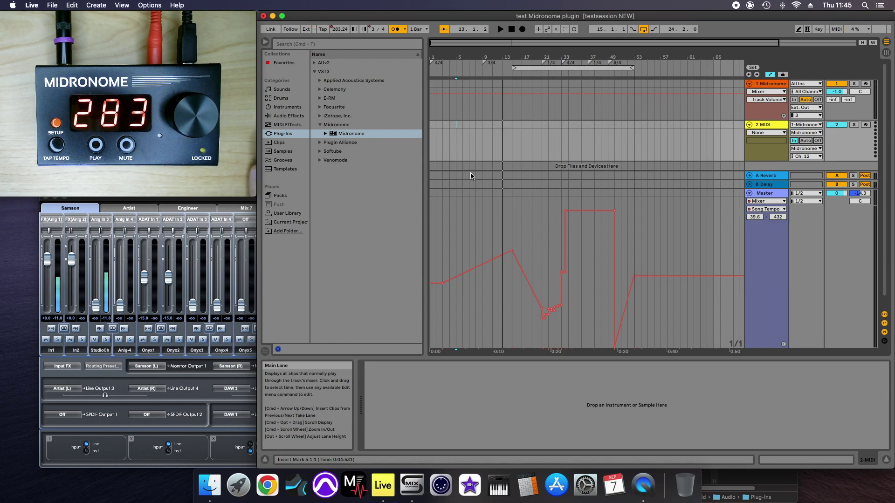
click(474, 139)
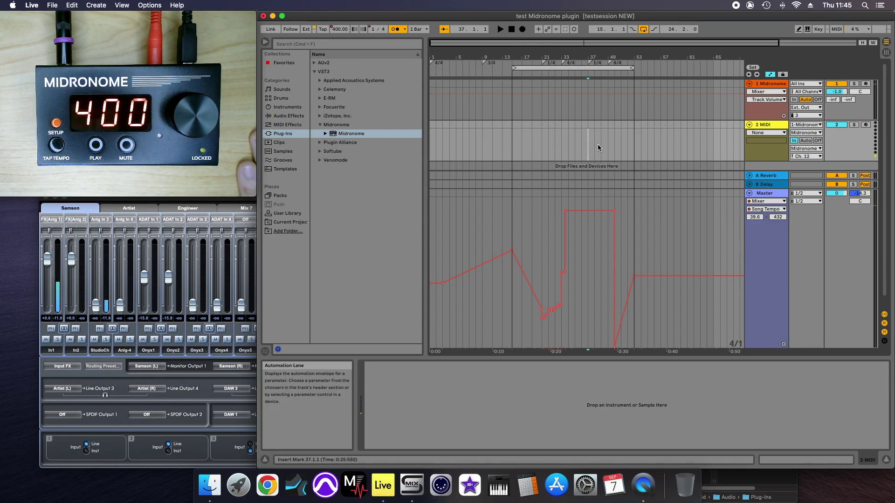
Step: Move the start position to bars 37, 17 and 21, then play from bar 6
click(626, 147)
click(659, 146)
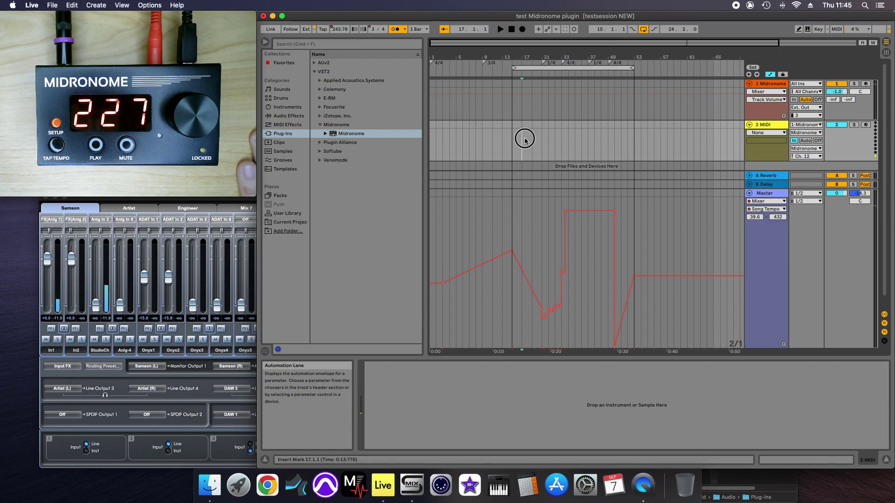
click(537, 144)
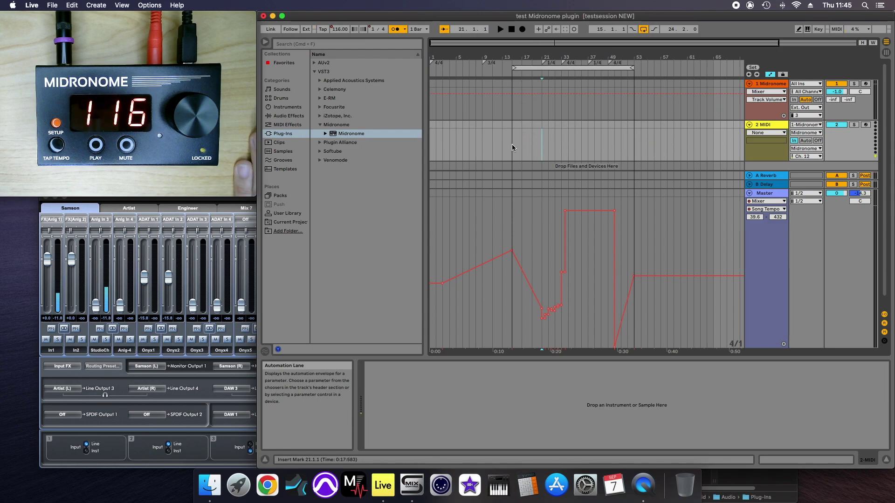
click(488, 148)
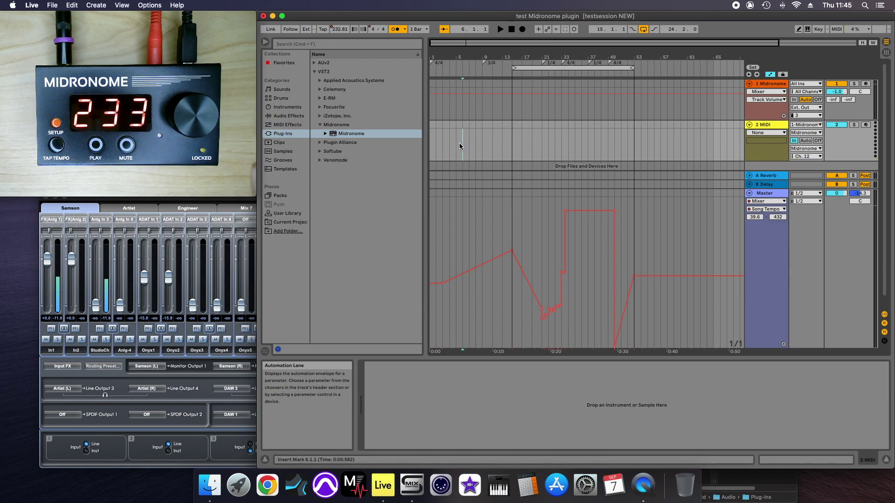
key(space)
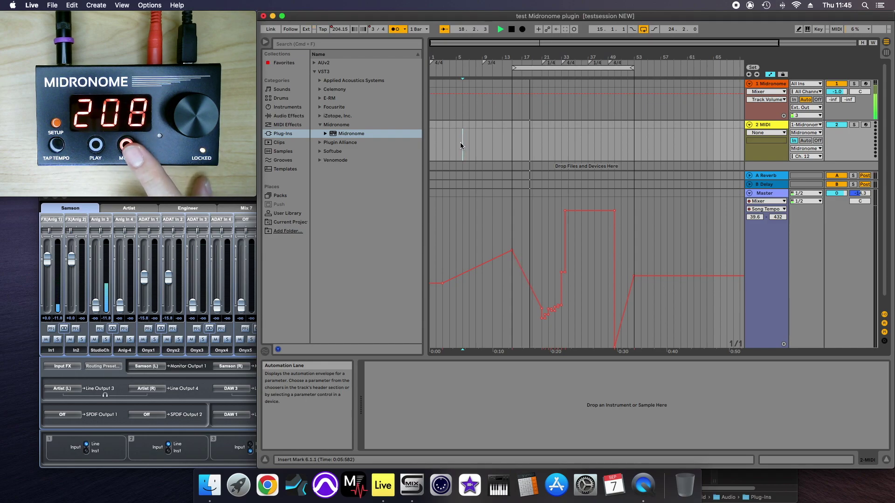
Step: Turn off the metronome and place the start position at bar 19 on the Master tempo lane
click(396, 30)
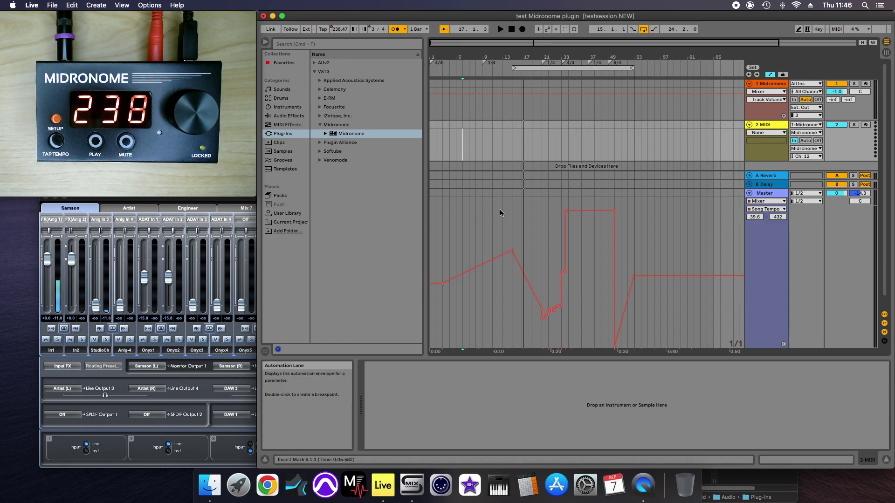
click(530, 204)
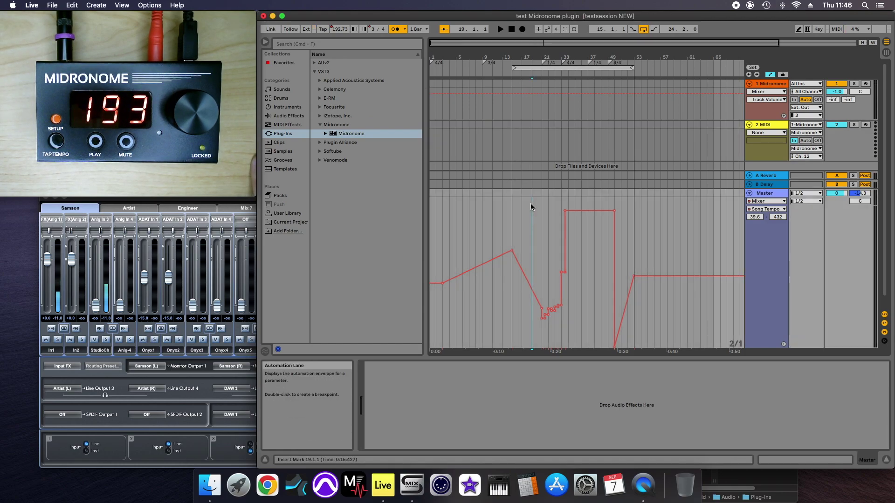